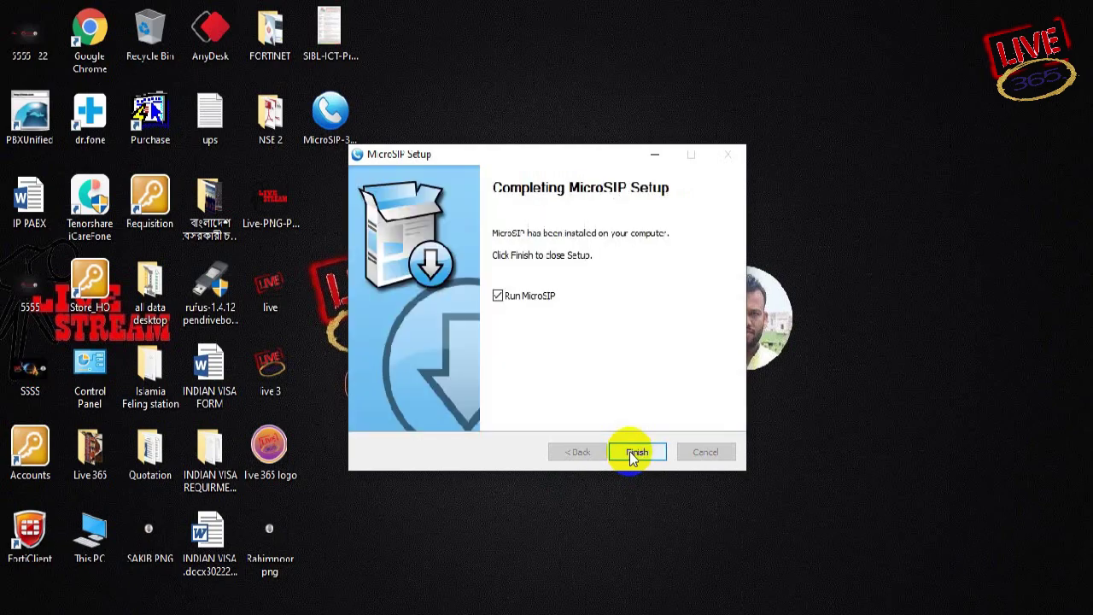
Step: Finish the MicroSIP setup with the program set to run, and decline the offered update
left_click(636, 451)
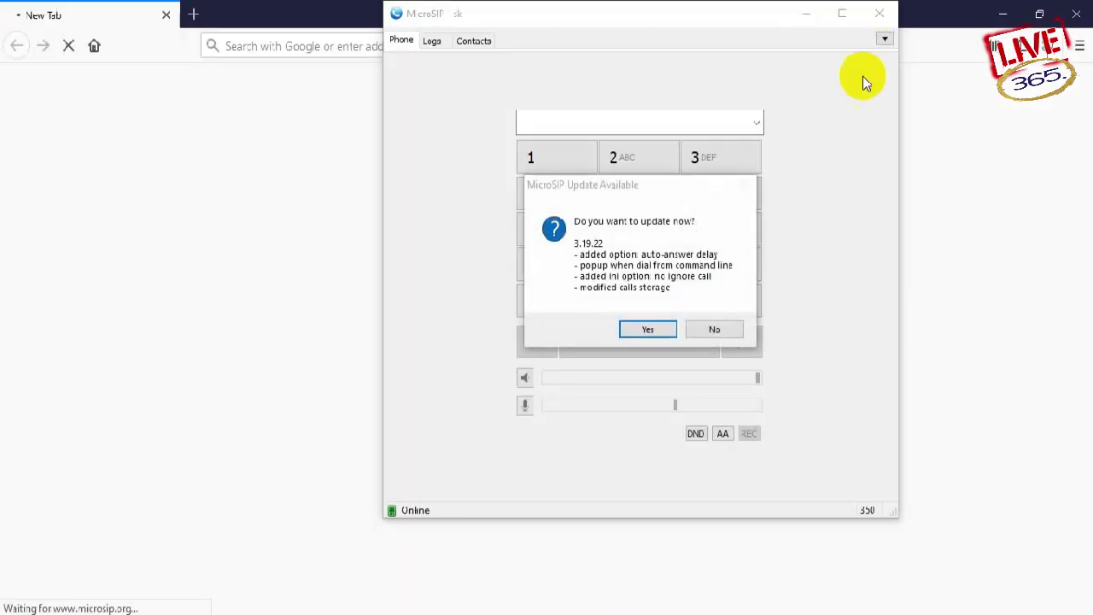
left_click(701, 333)
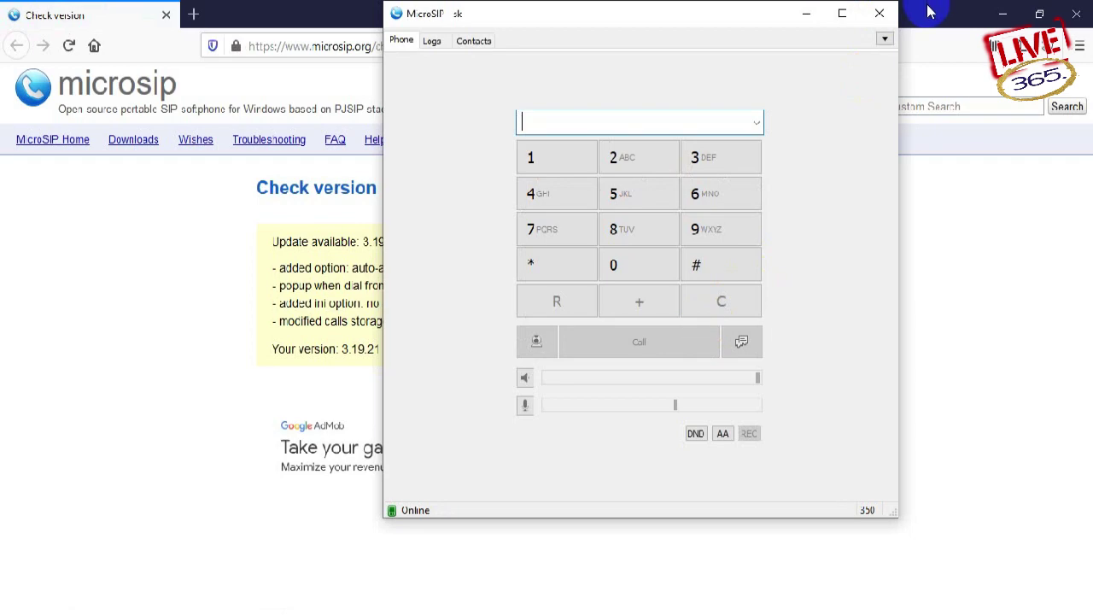
Step: Close the MicroSIP and browser windows, and bring the MicroSIP window back up
left_click(880, 12)
left_click(1075, 15)
right_click(891, 293)
left_click(990, 585)
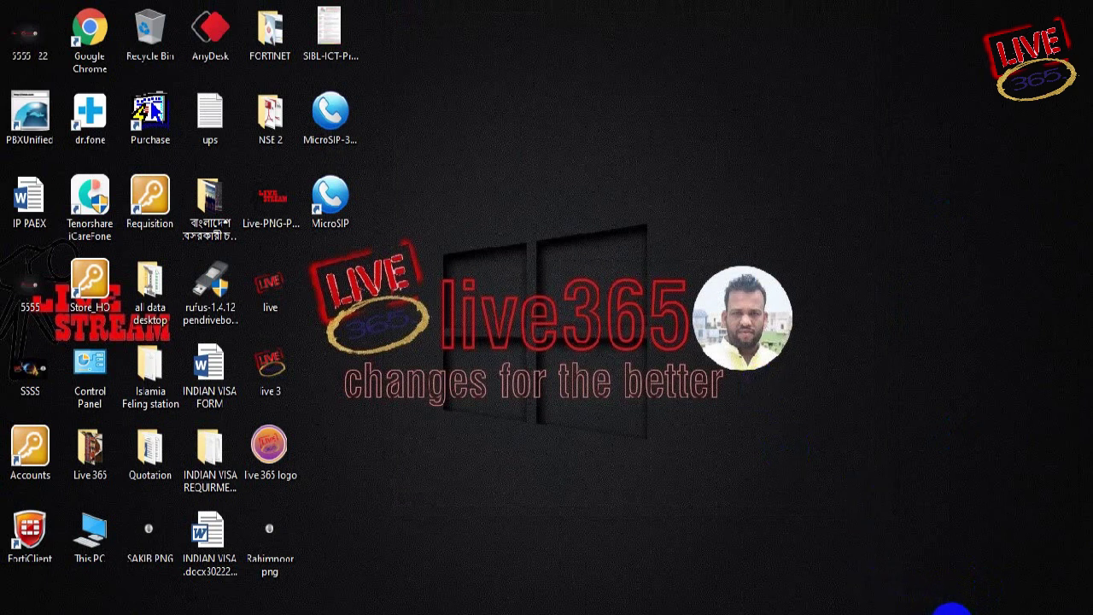
left_click(939, 608)
left_click(884, 38)
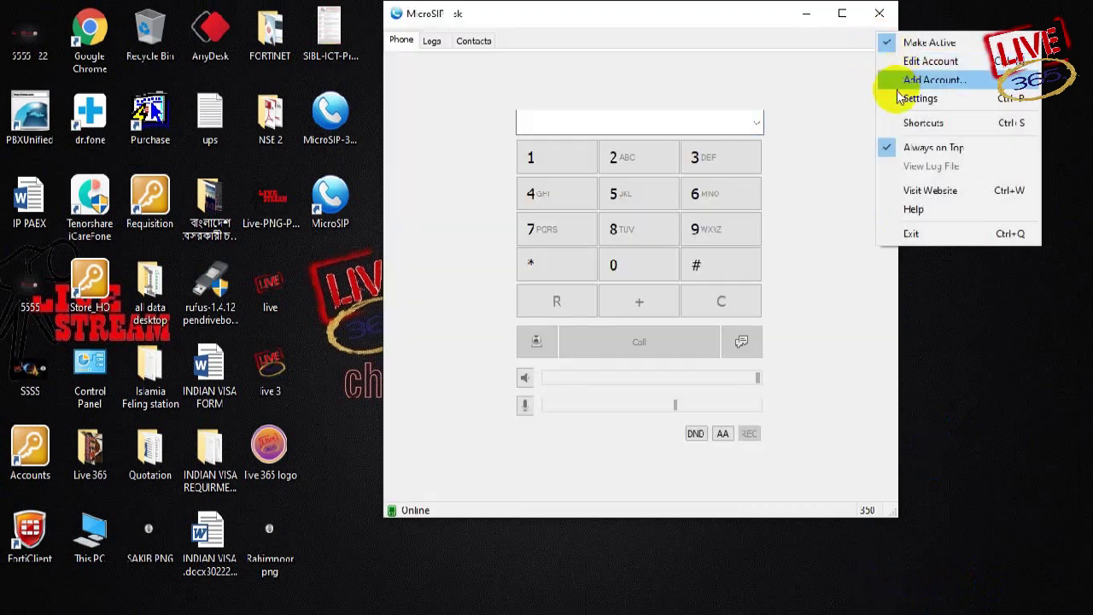
left_click(927, 80)
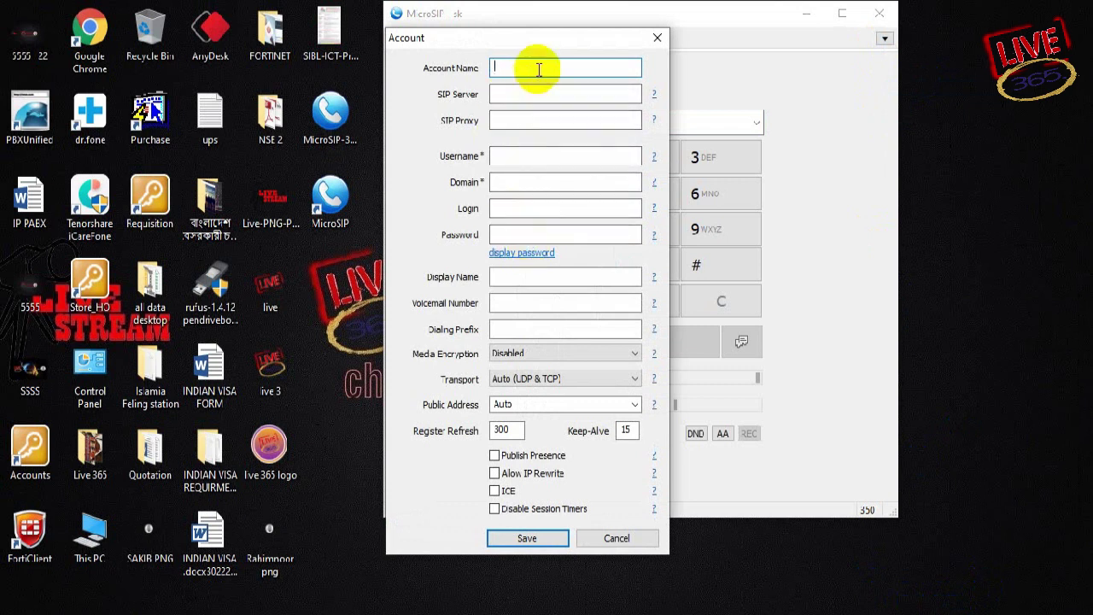
left_click(536, 98)
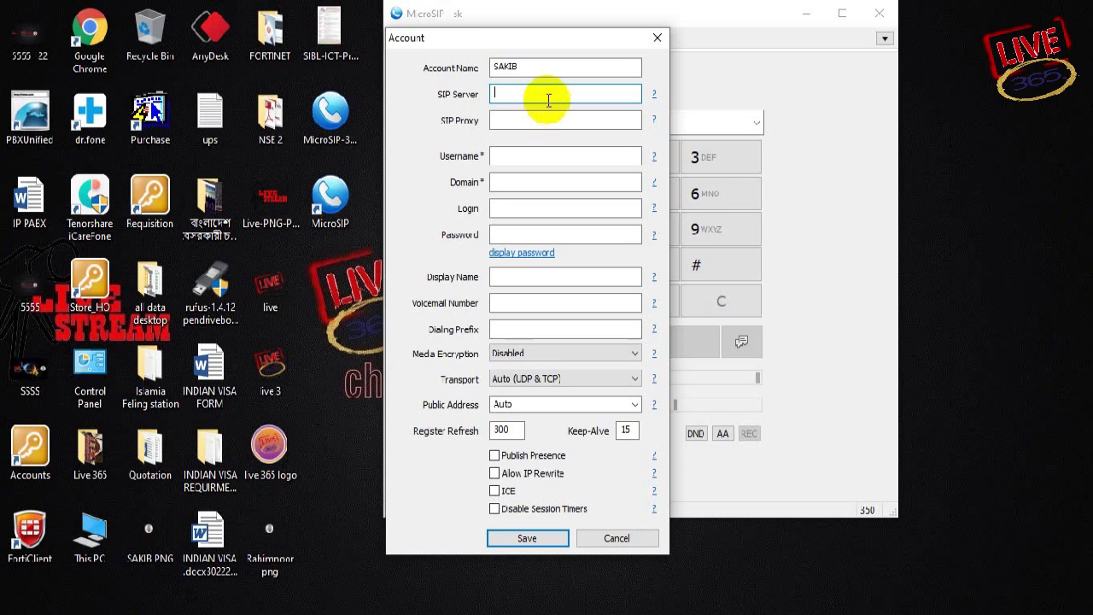
left_click(529, 156)
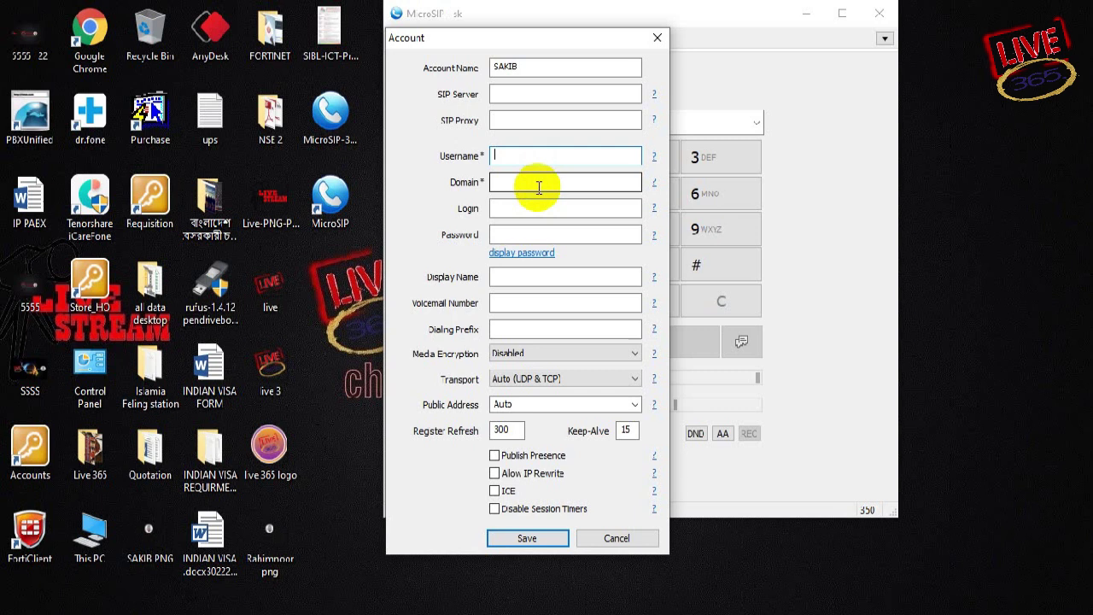
left_click(517, 280)
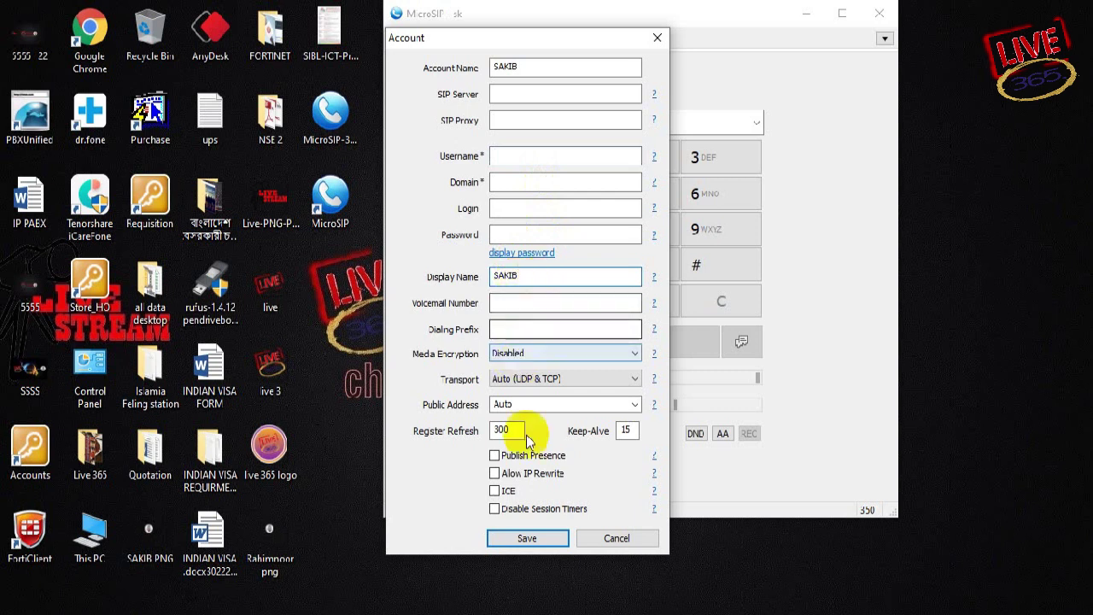
left_click(615, 540)
Step: Review the existing account's SIP server, username, domain, password and display name fields, and save the account
left_click(881, 41)
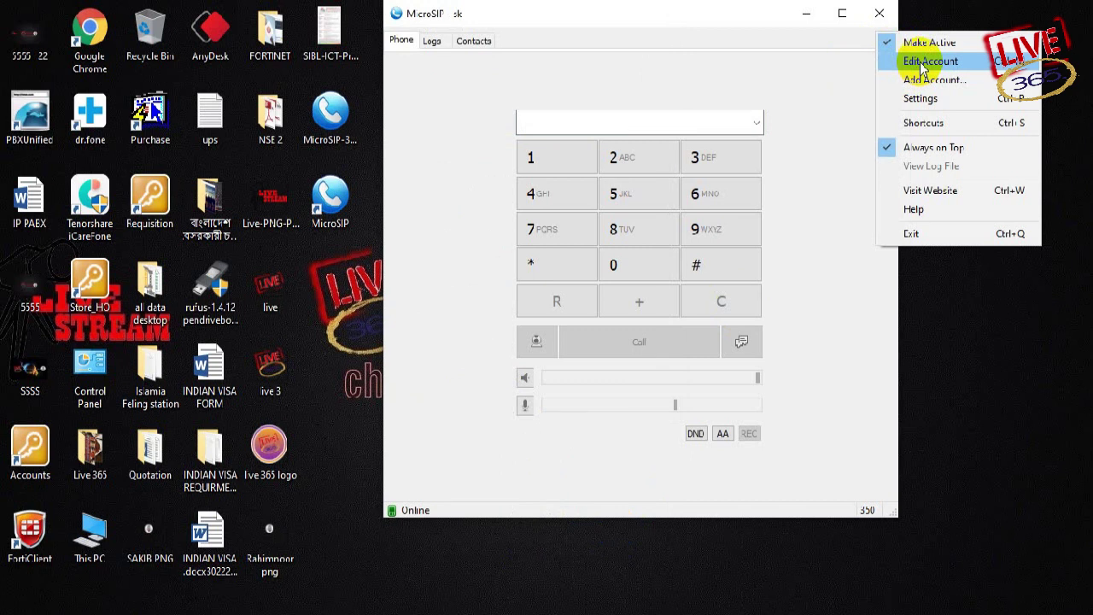
left_click(922, 64)
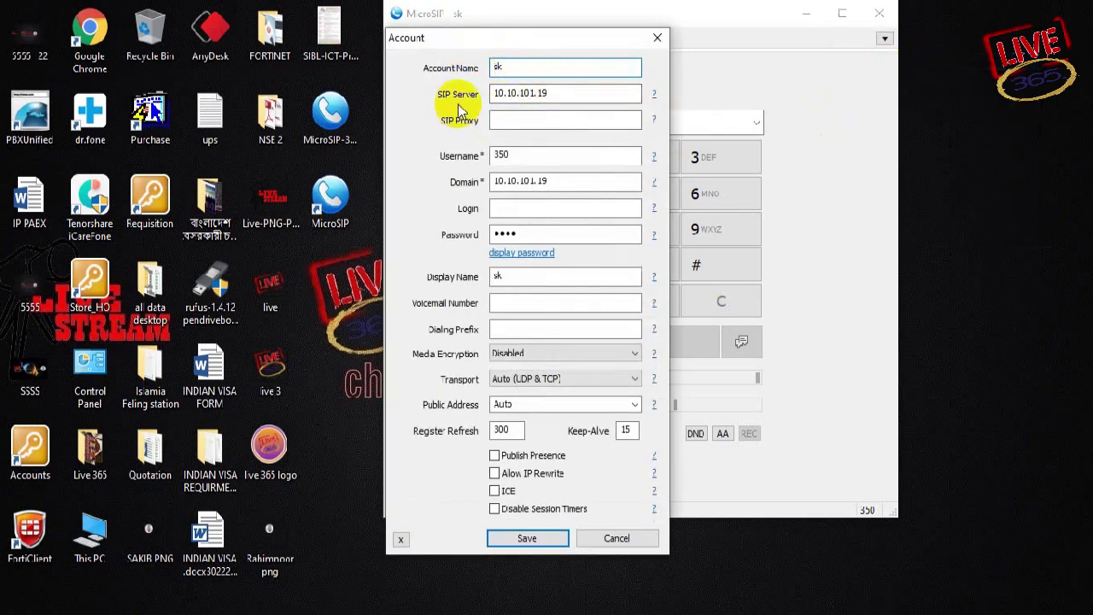
left_click_drag(576, 95, 486, 91)
left_click(596, 93)
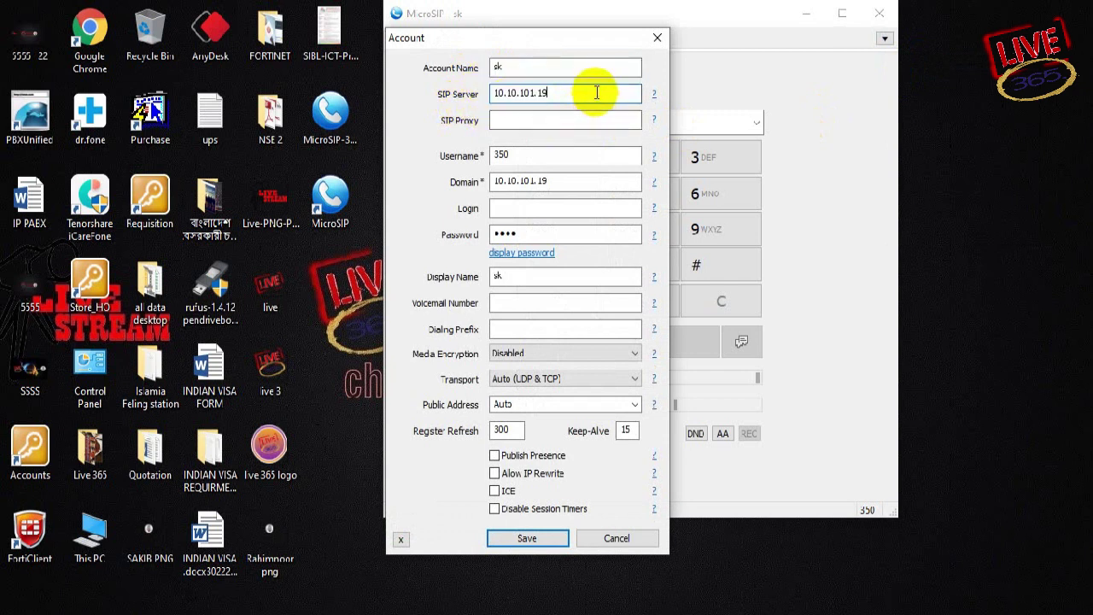
double_click(525, 154)
left_click(524, 155)
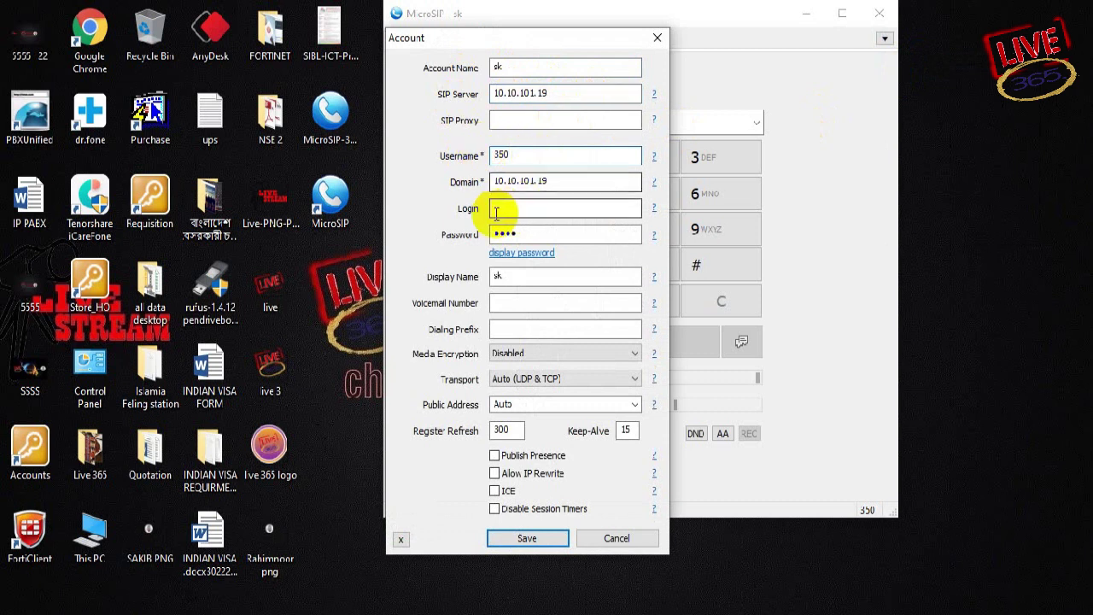
left_click_drag(562, 181, 490, 182)
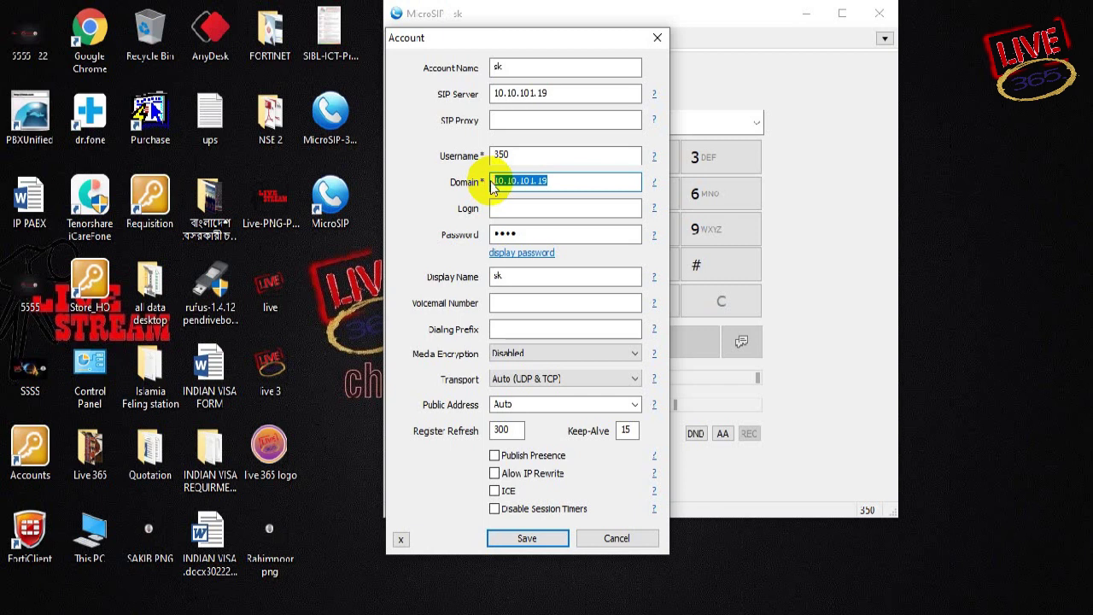
left_click(564, 182)
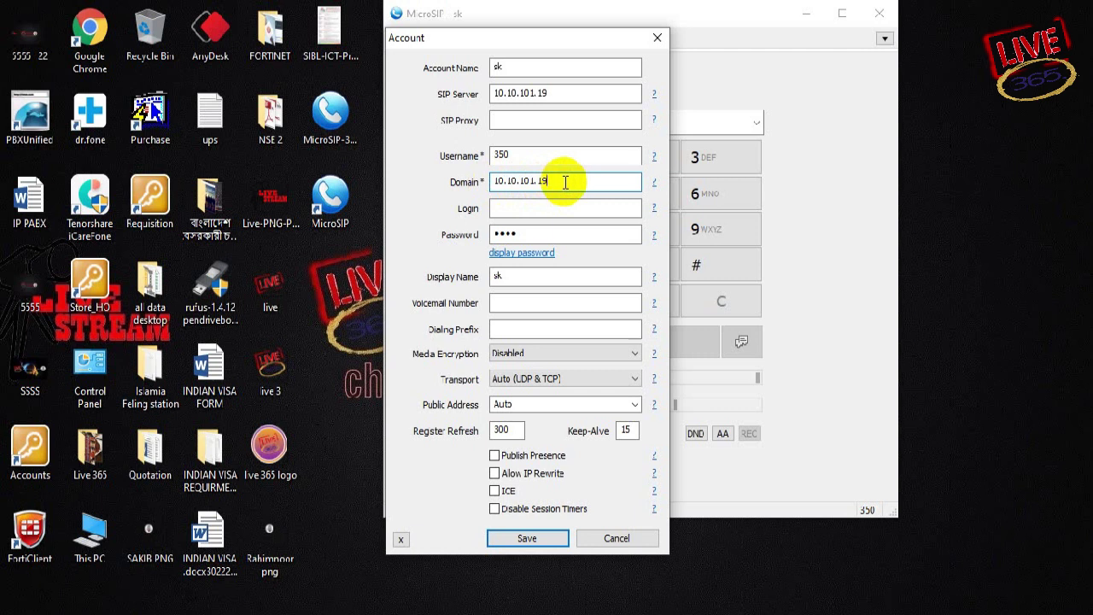
left_click_drag(578, 179, 446, 177)
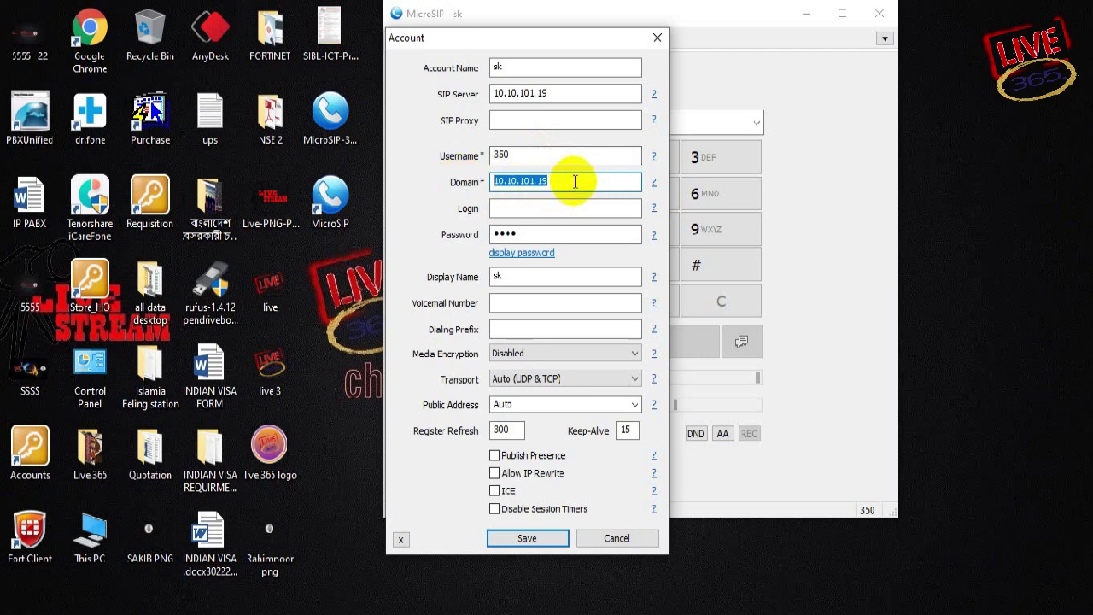
left_click_drag(532, 231, 472, 235)
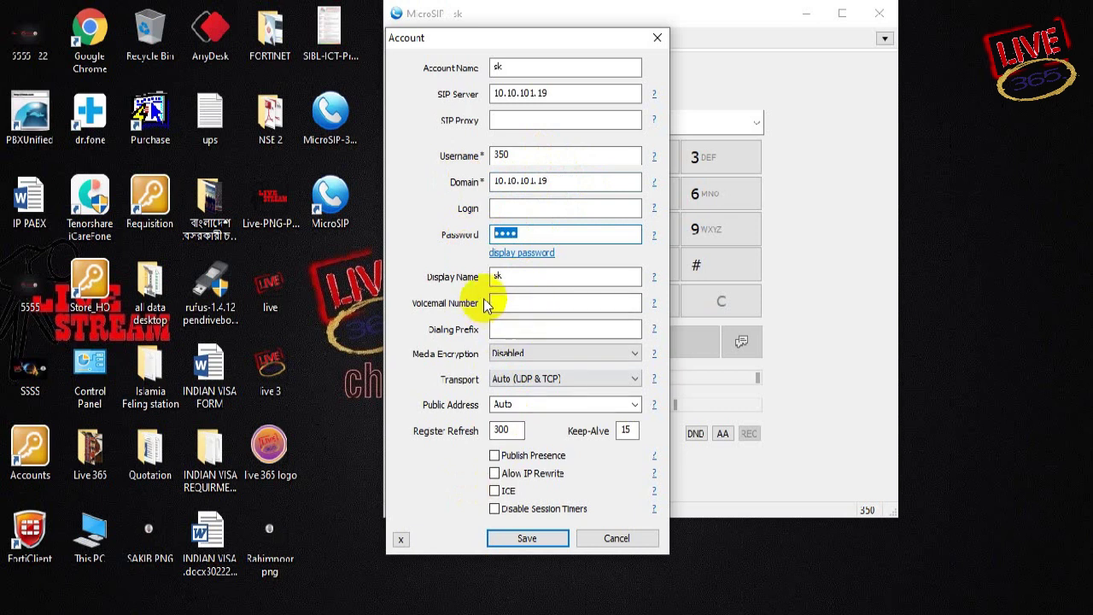
left_click_drag(531, 278, 480, 277)
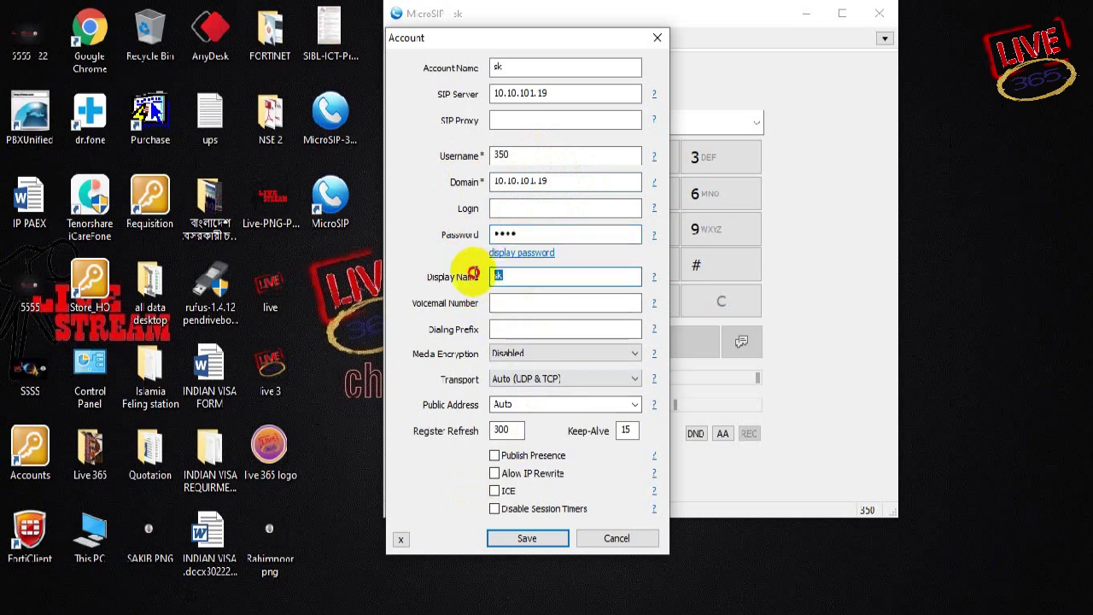
left_click(525, 279)
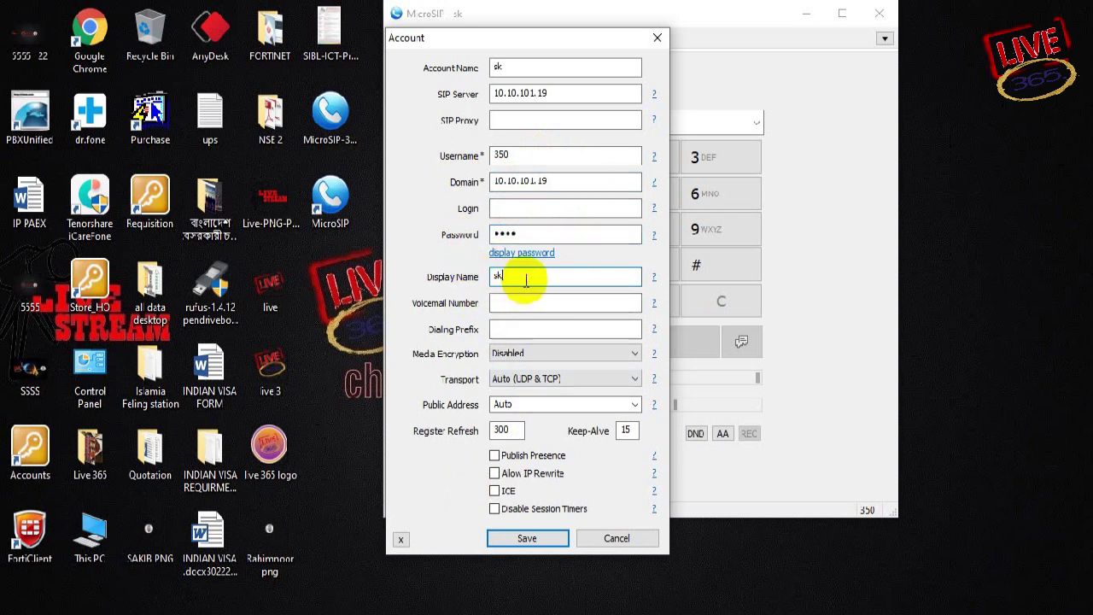
left_click(521, 539)
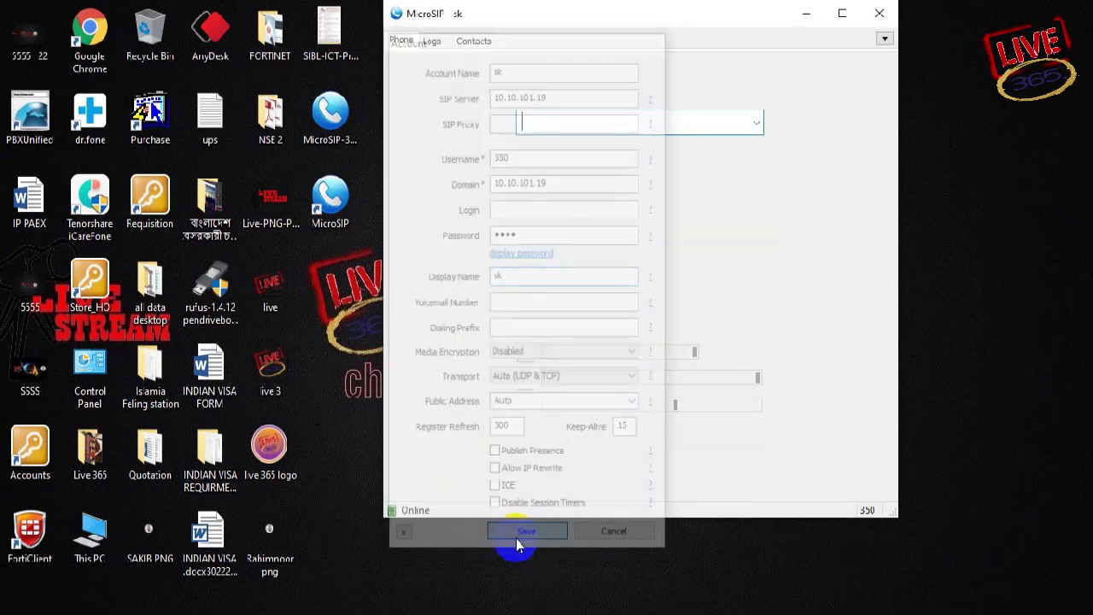
Step: Check the call recording folder in the settings, set Check for Updates to Never, and save
left_click(884, 40)
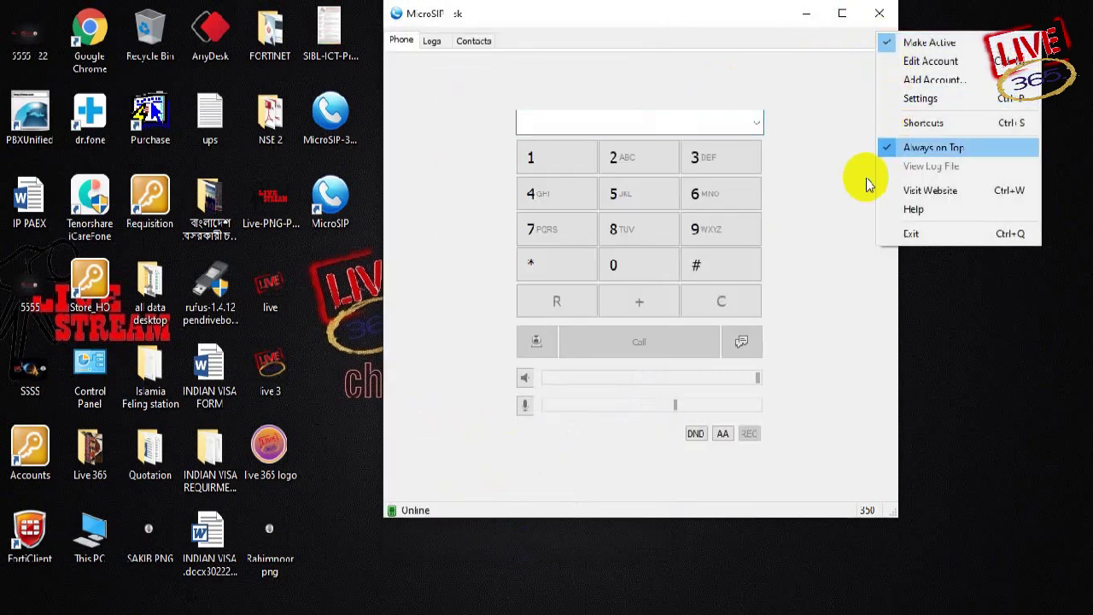
left_click(919, 98)
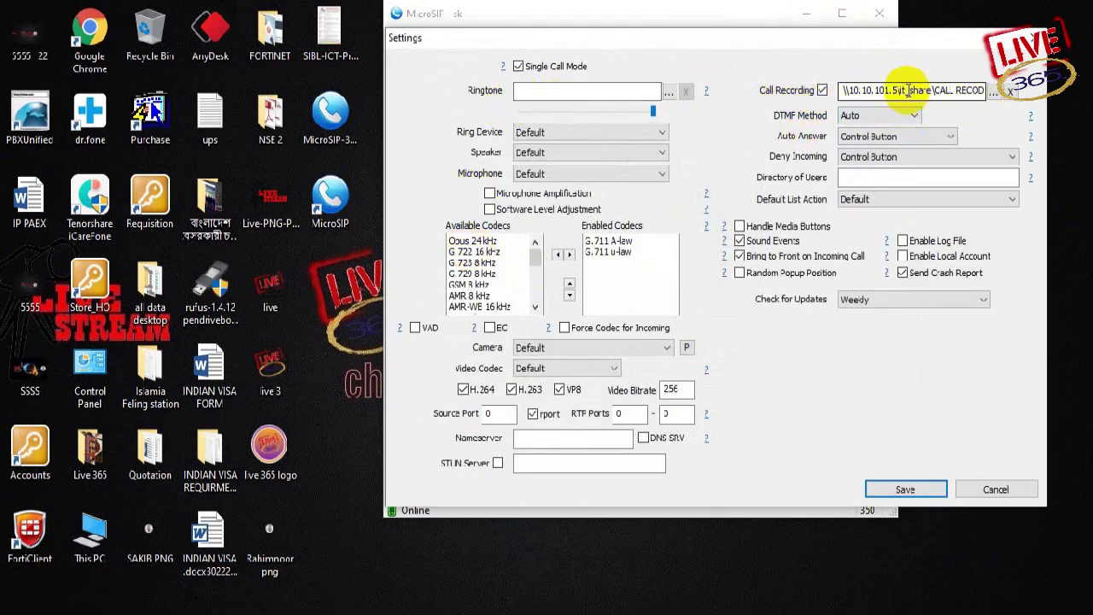
left_click_drag(844, 91, 974, 102)
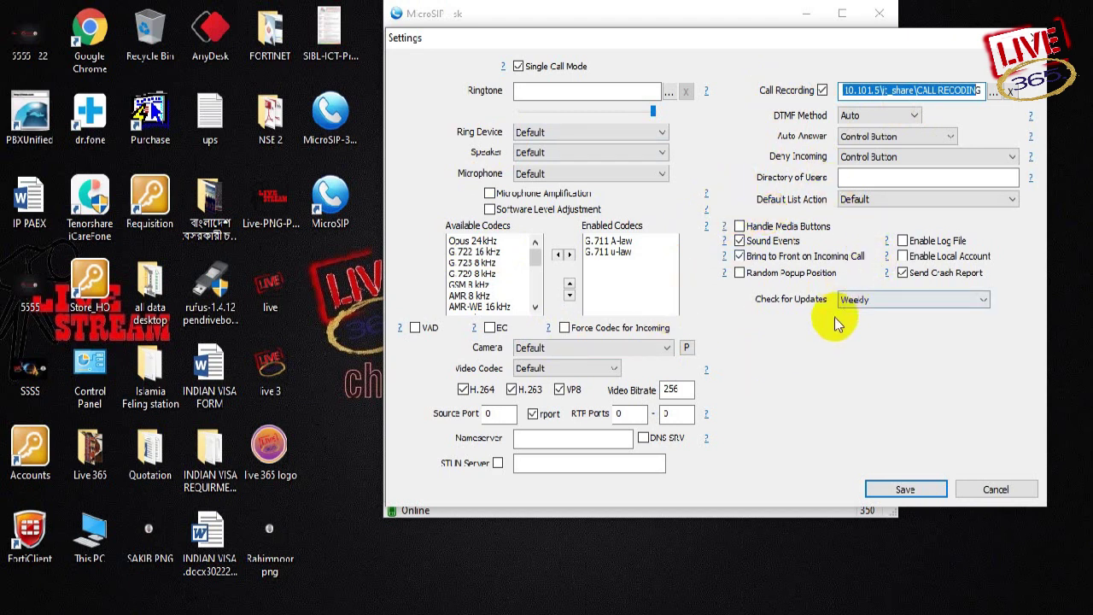
left_click(884, 309)
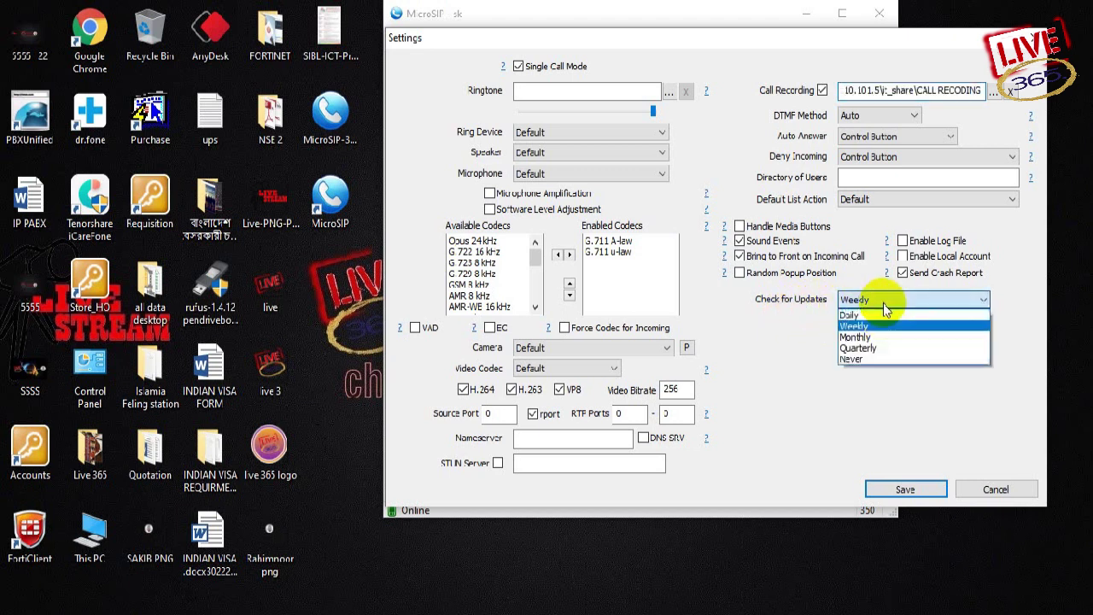
left_click(875, 359)
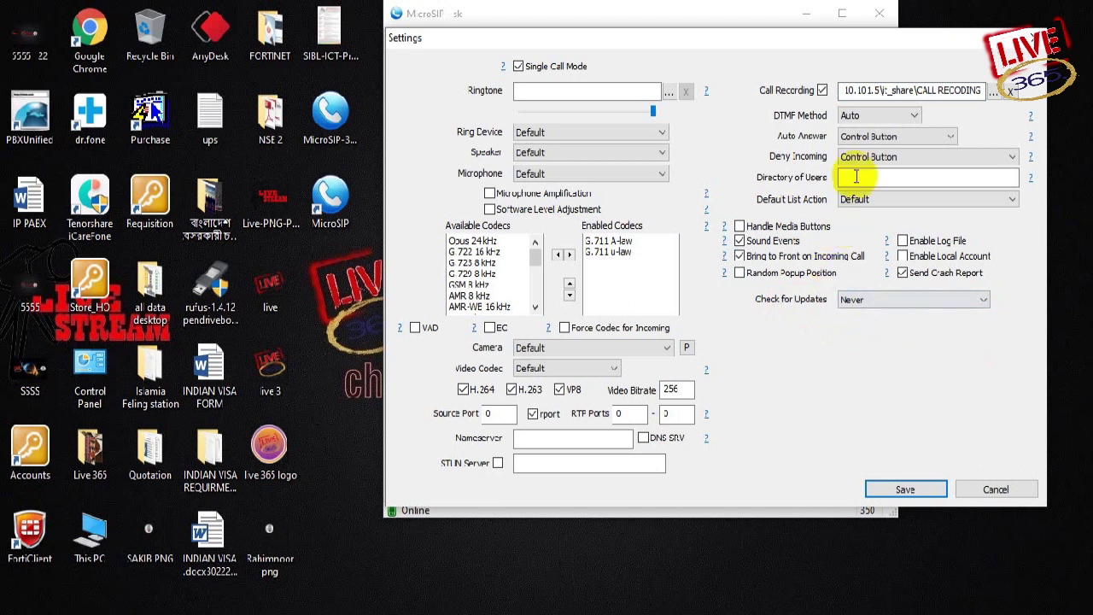
left_click(922, 490)
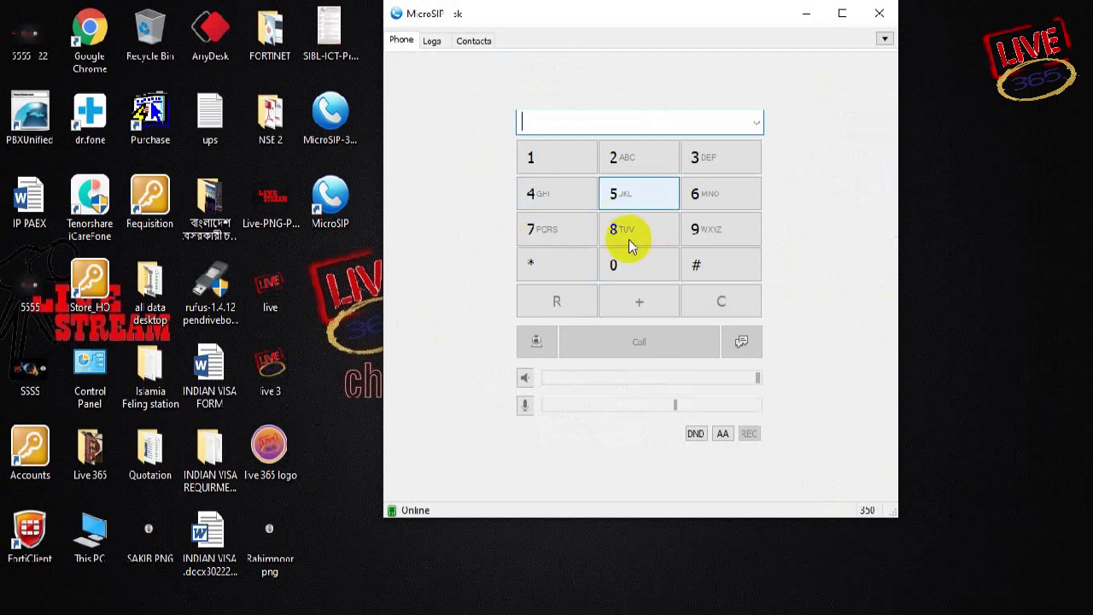
Step: Place a test call to a three-digit extension with the dial pad and end it
left_click(554, 161)
left_click(641, 164)
left_click(558, 166)
left_click(647, 340)
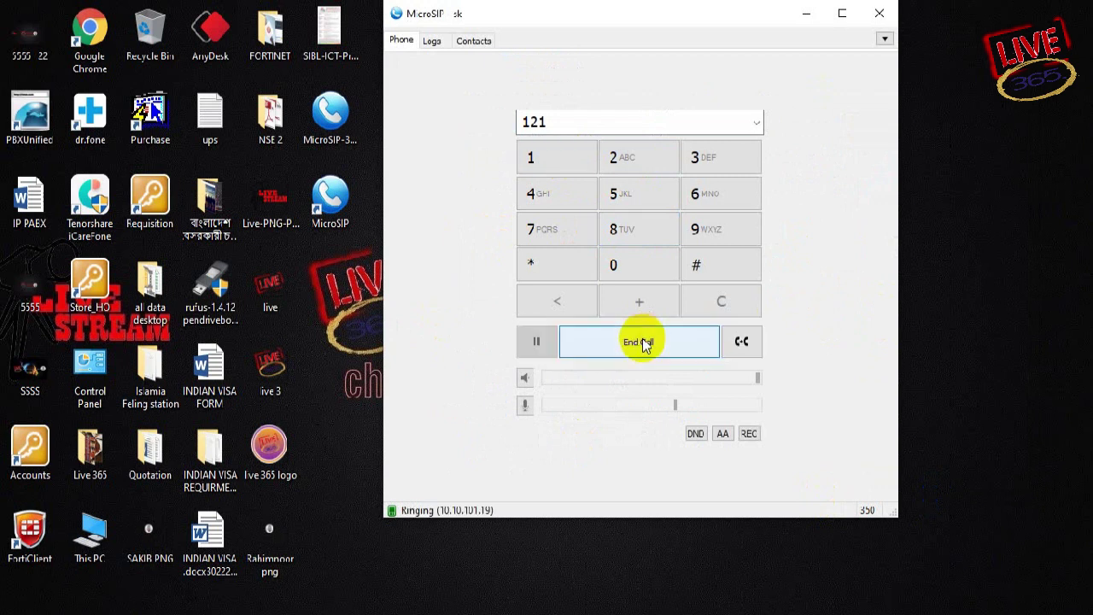
left_click(637, 343)
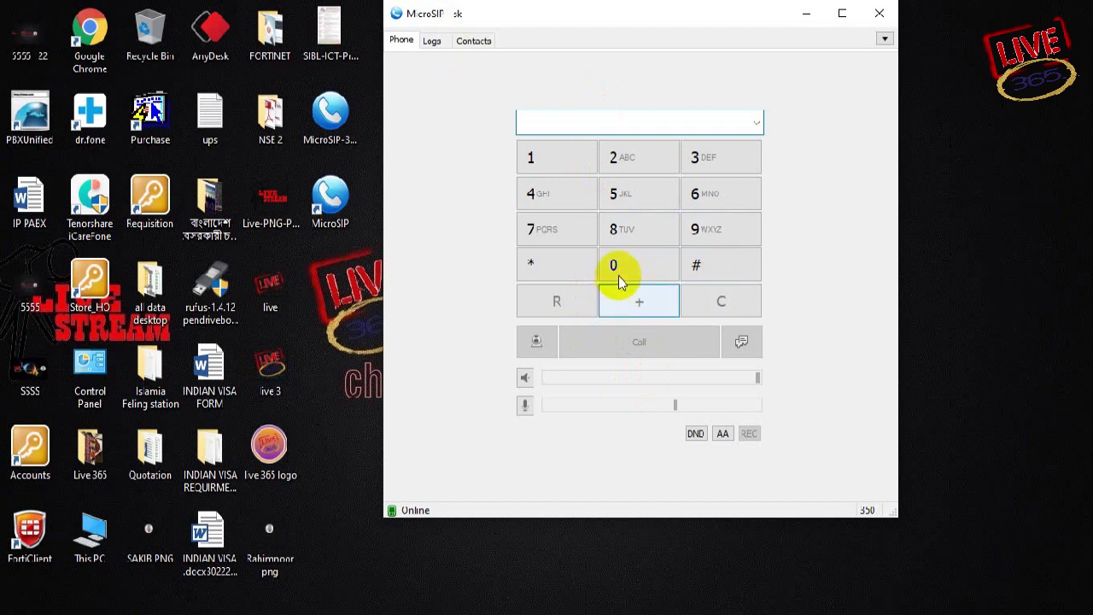
Step: Place a test call to an outside mobile phone number with the dial pad and end it
left_click(621, 265)
left_click(556, 158)
left_click(542, 227)
left_click(617, 200)
left_click(617, 199)
left_click(617, 200)
left_click(614, 230)
left_click(623, 154)
left_click(642, 229)
left_click(706, 194)
left_click(705, 195)
left_click(669, 346)
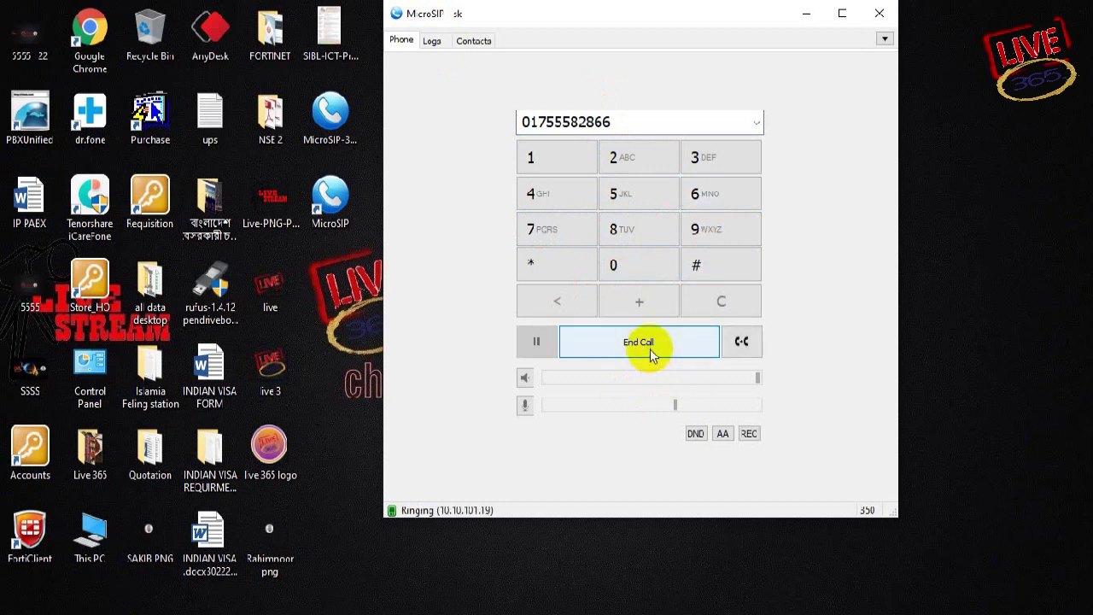
left_click(647, 350)
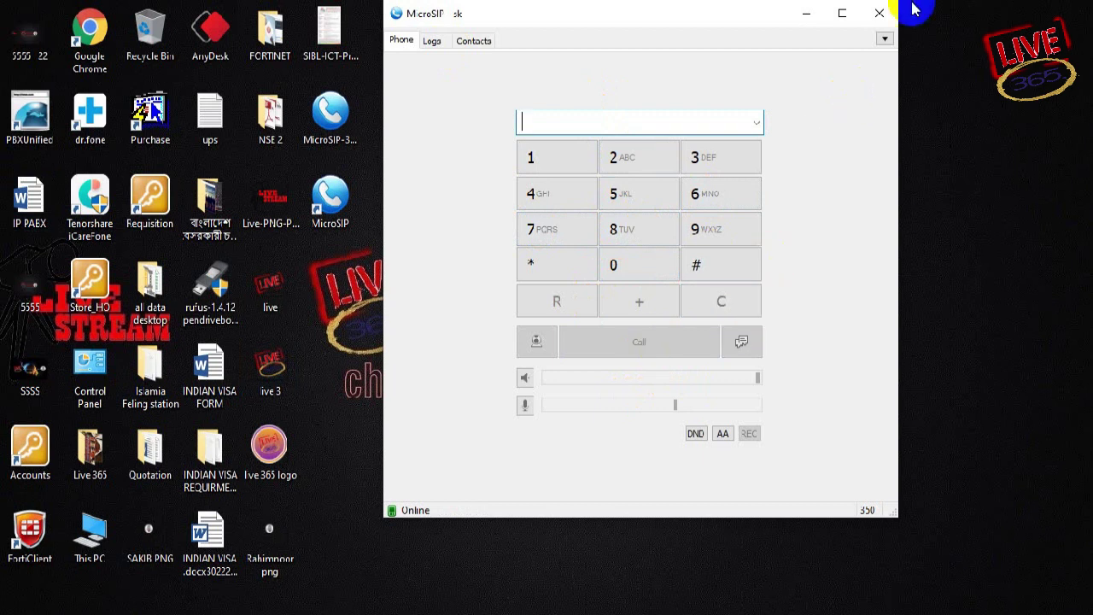
Step: Reopen the existing account's details, check the username field, and save the account
left_click(884, 39)
left_click(929, 61)
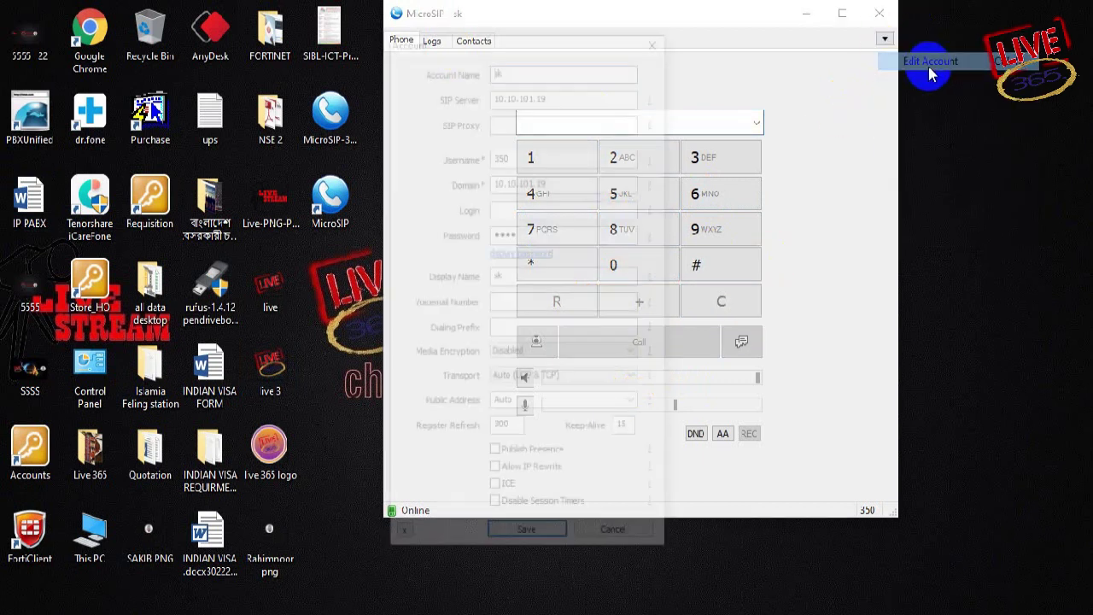
double_click(496, 155)
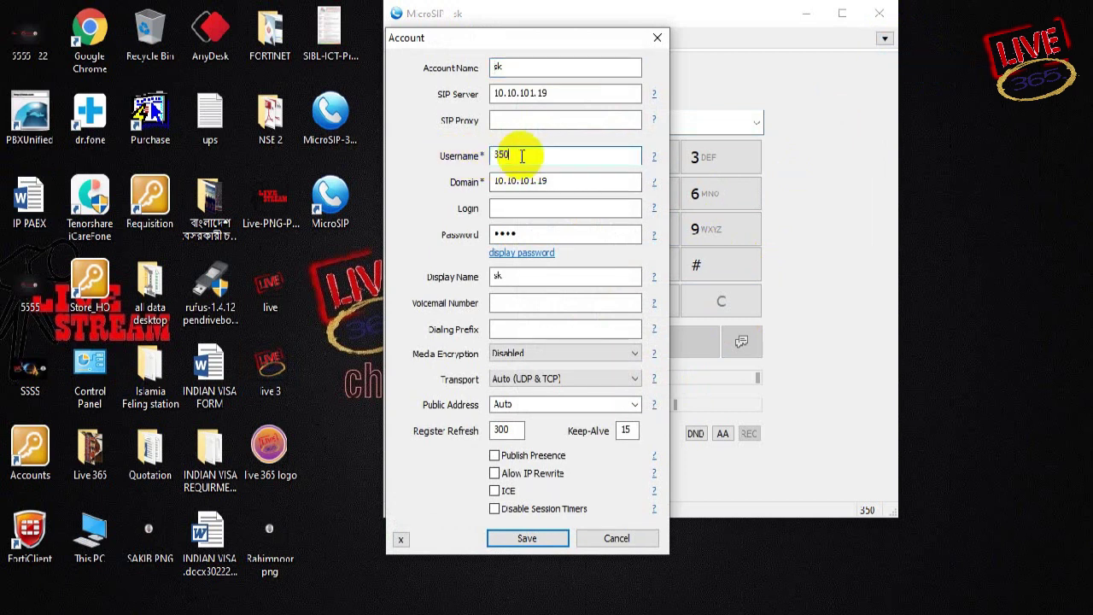
double_click(495, 157)
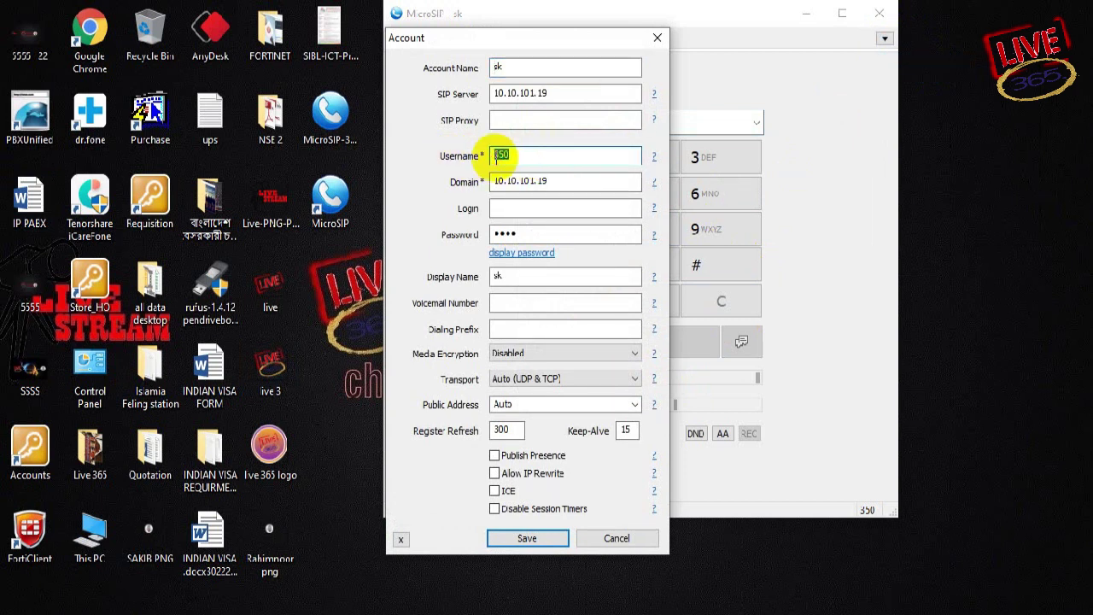
left_click(510, 540)
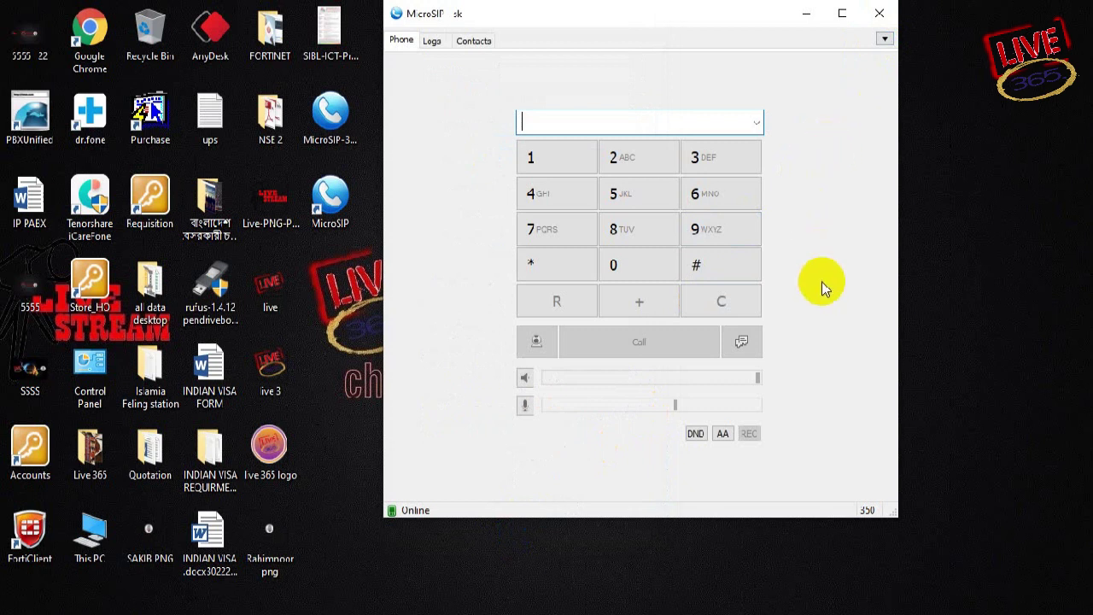
left_click(921, 556)
left_click(661, 602)
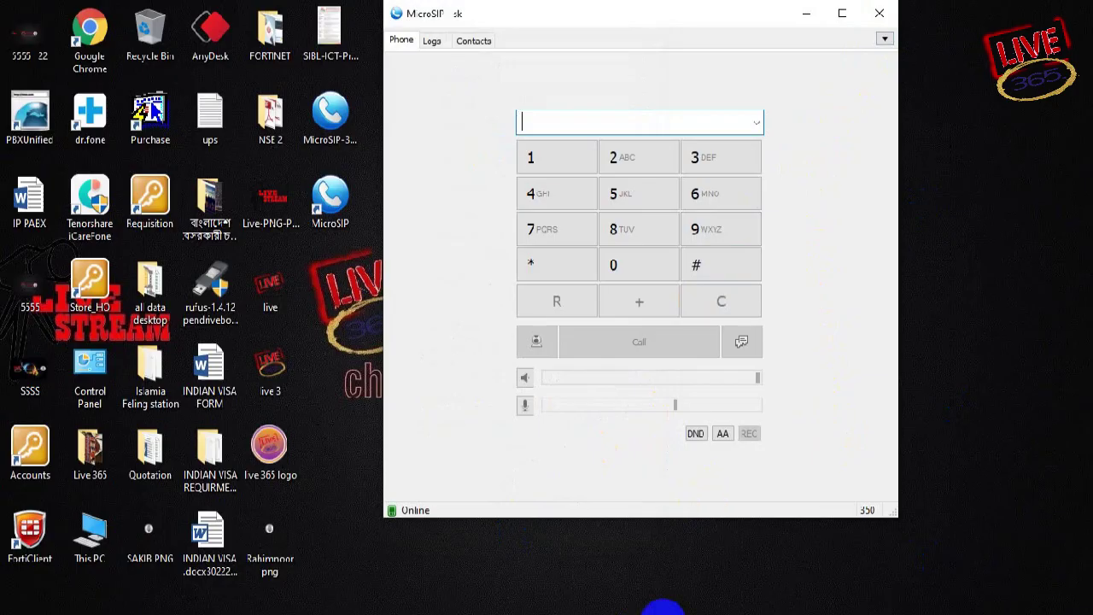